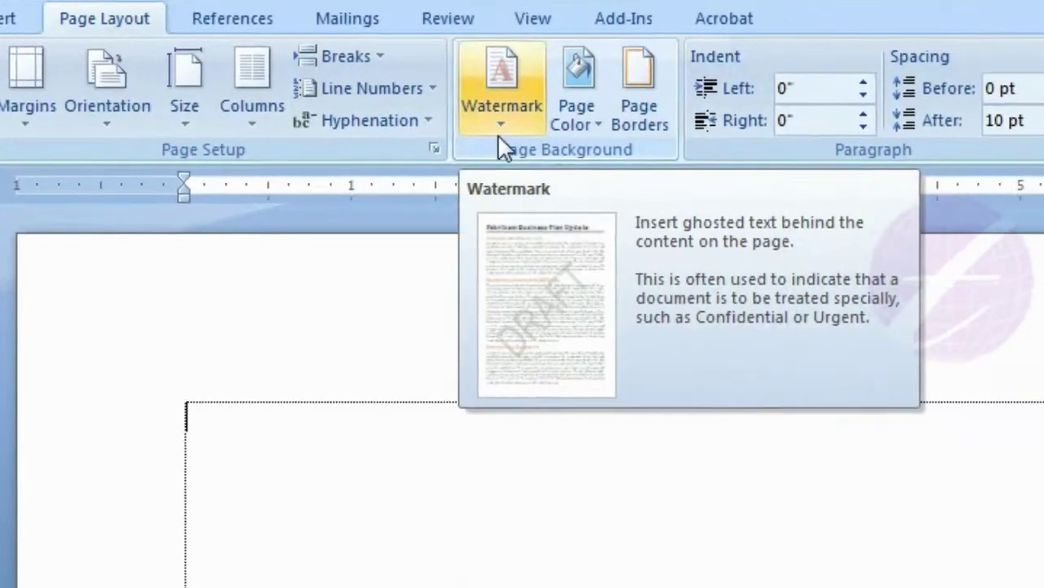
Try the diagonal DO NOT COPY 1 and horizontal DO NOT COPY 2 watermarks, zooming to 80%
click(499, 130)
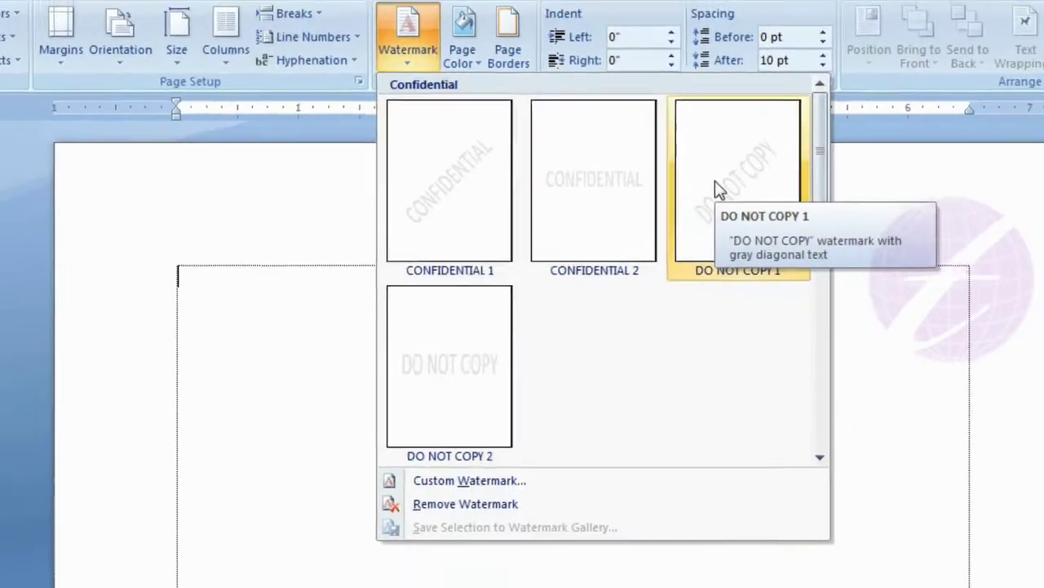
click(714, 184)
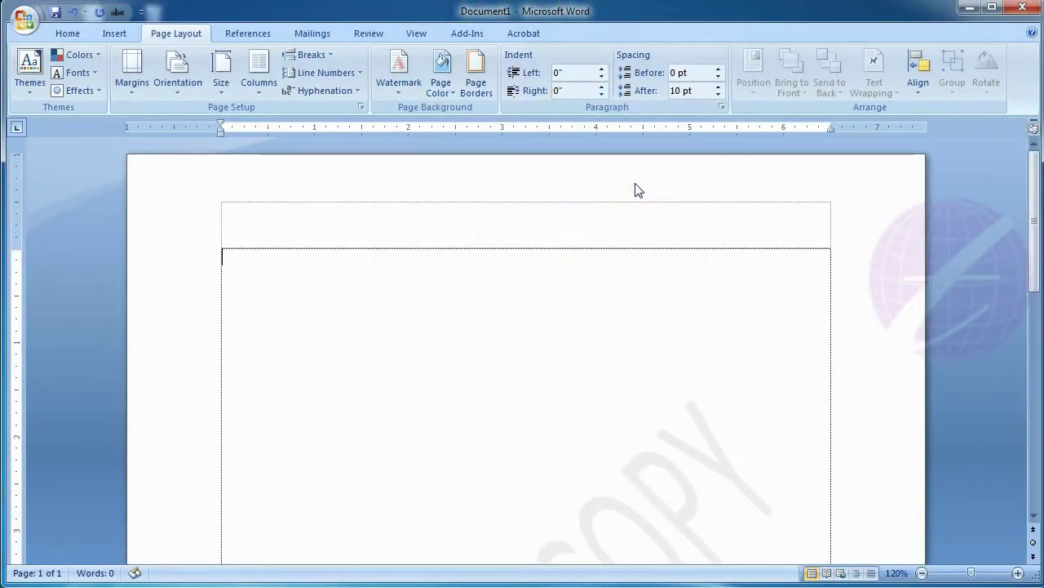
click(922, 573)
click(922, 574)
click(922, 573)
click(922, 573)
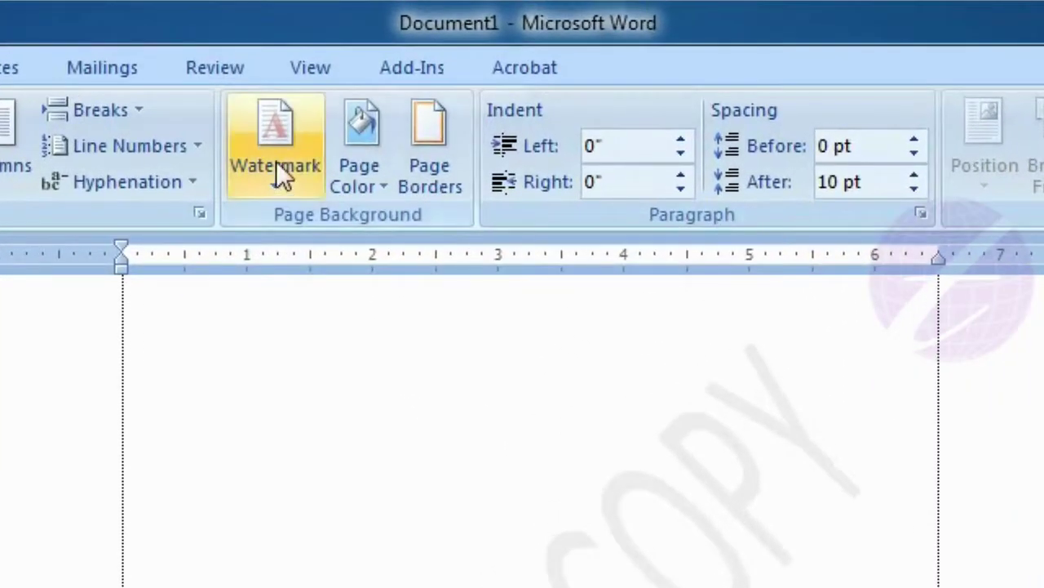
click(398, 80)
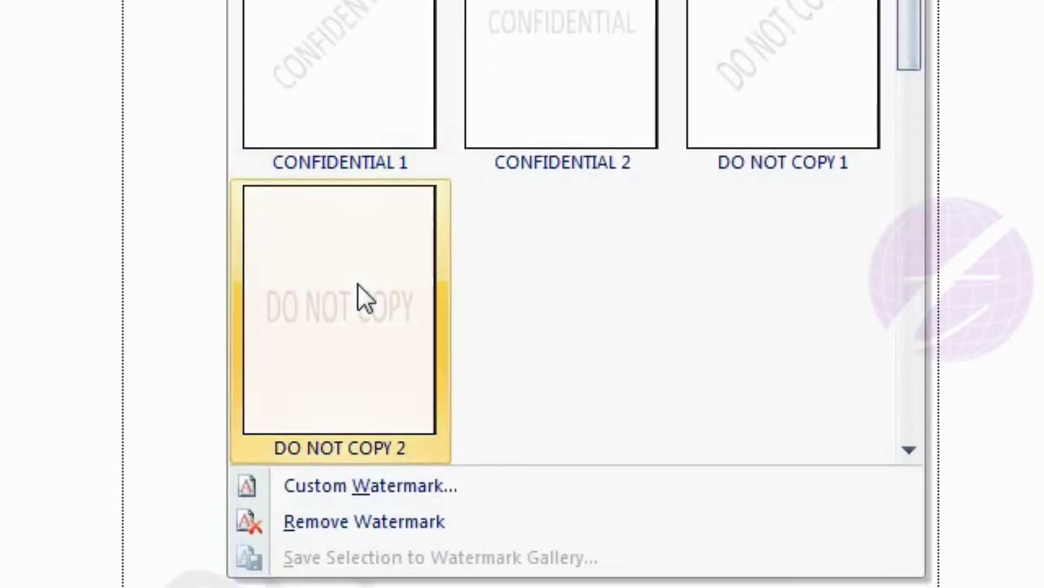
click(359, 289)
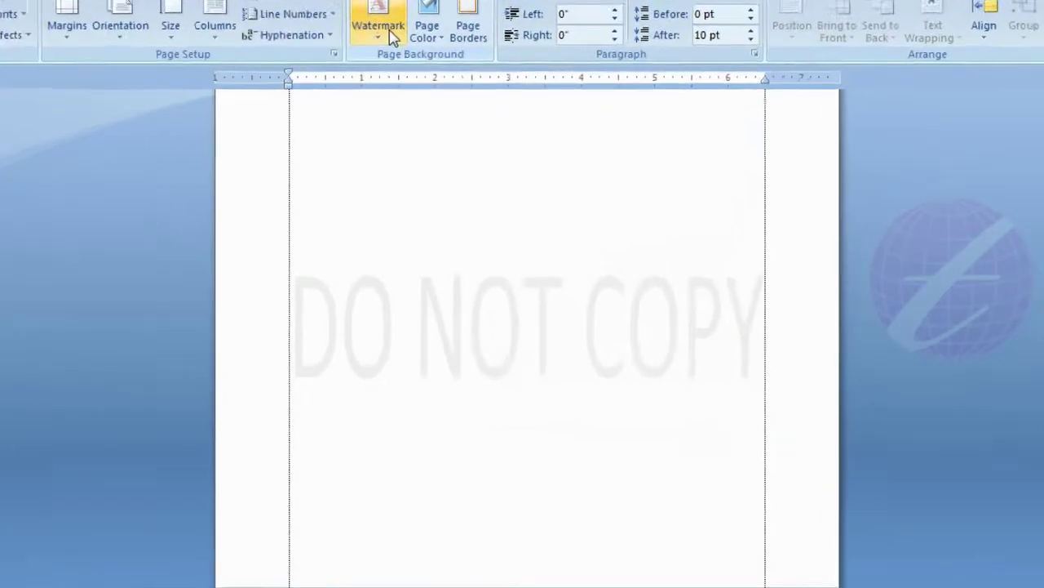
Remove the watermark from the page and bring the watermark gallery back up
click(398, 73)
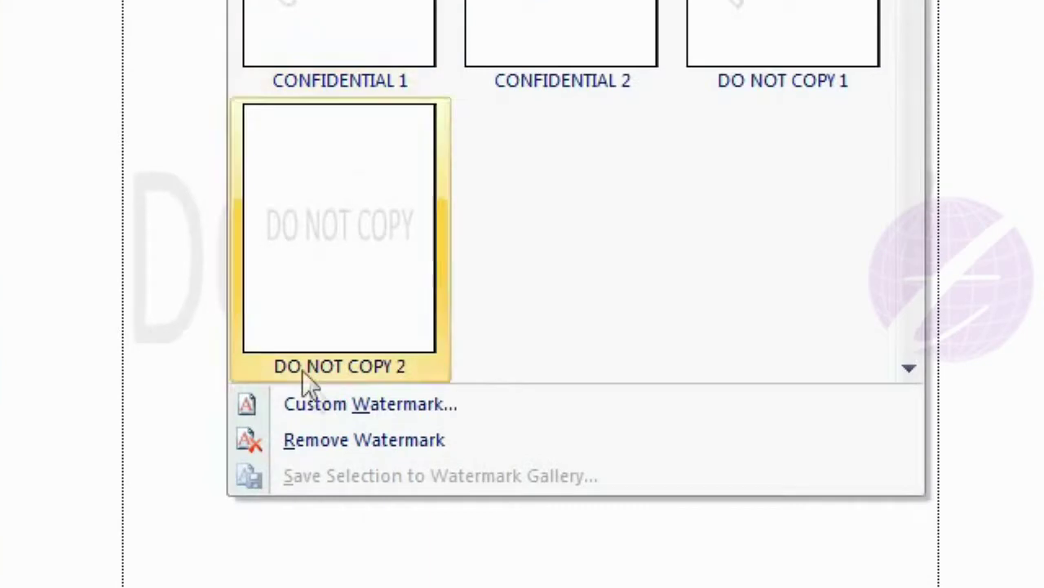
click(401, 443)
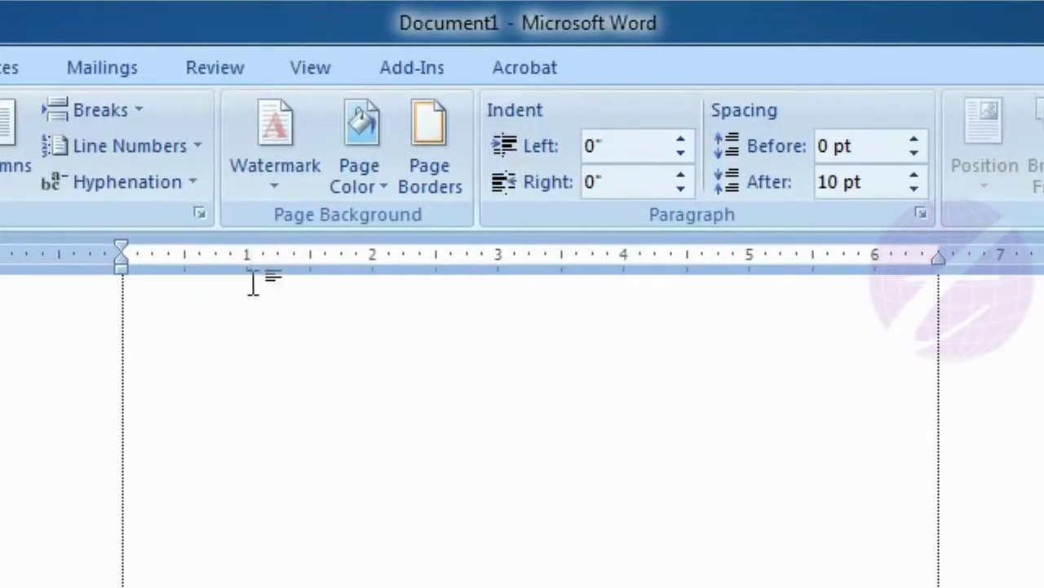
click(282, 188)
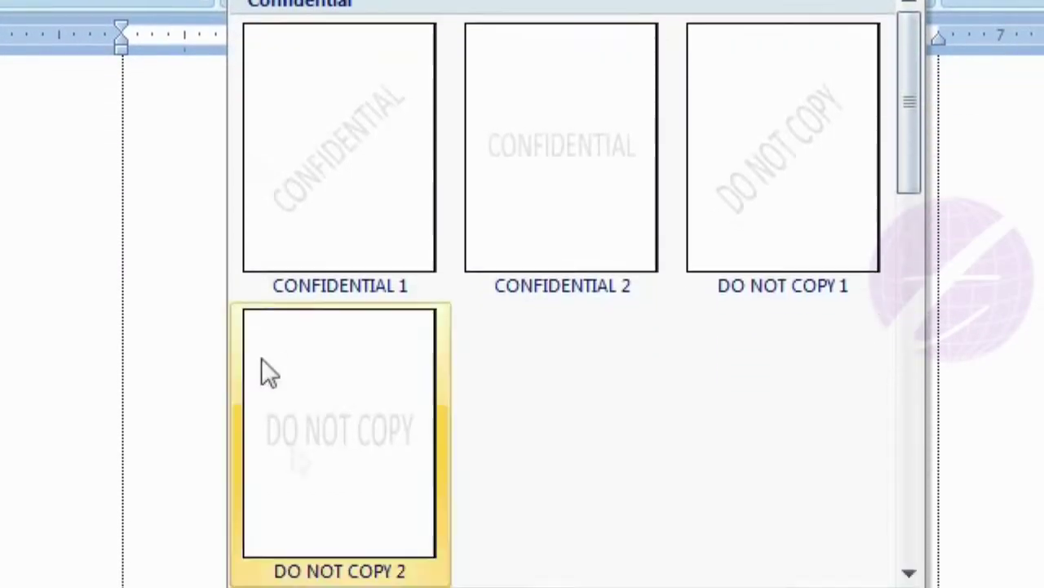
Replace the ASAP custom text watermark with 'Myname' in light orange, diagonal
click(375, 487)
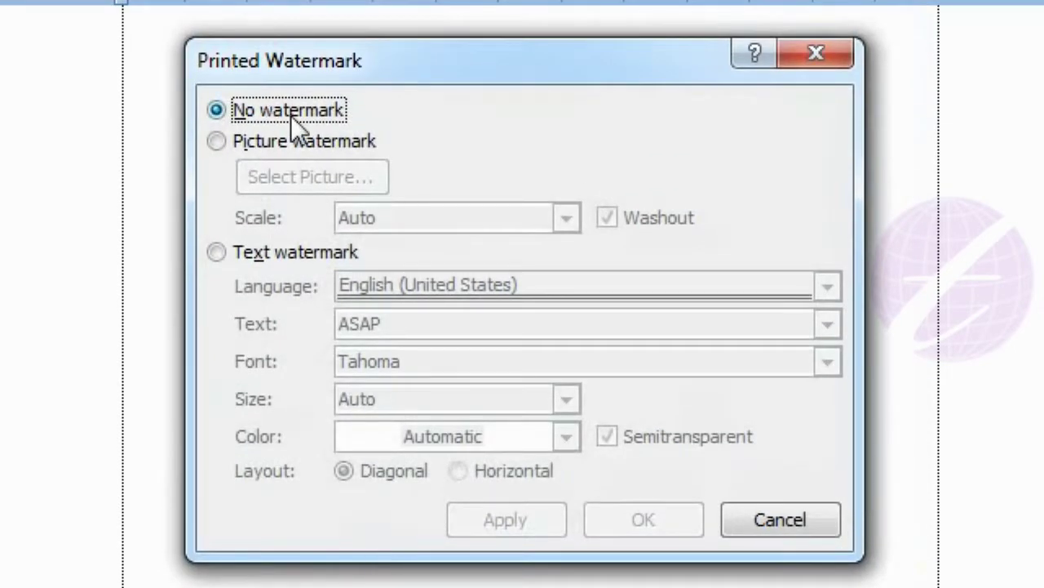
click(284, 254)
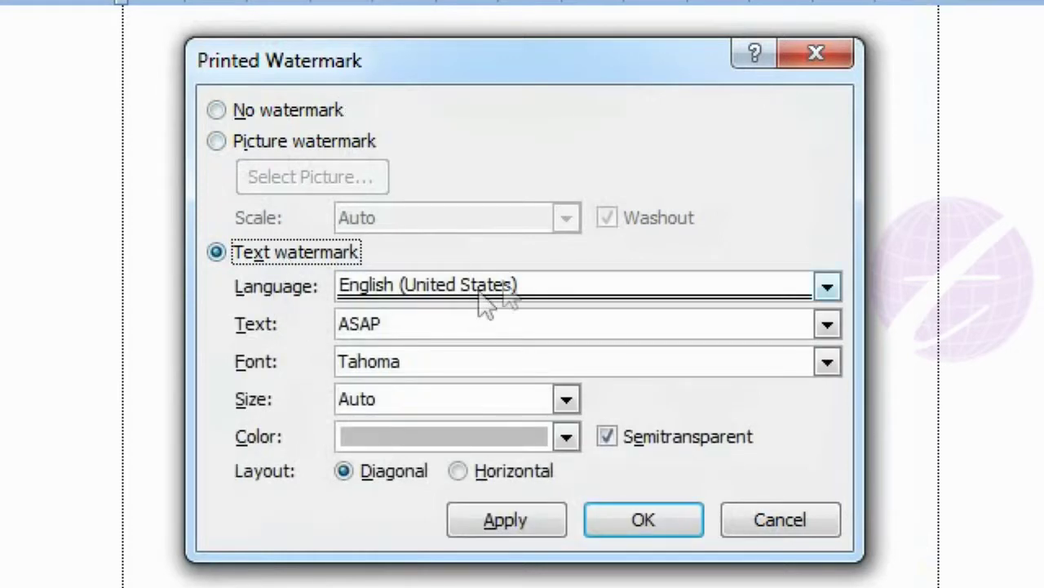
click(403, 326)
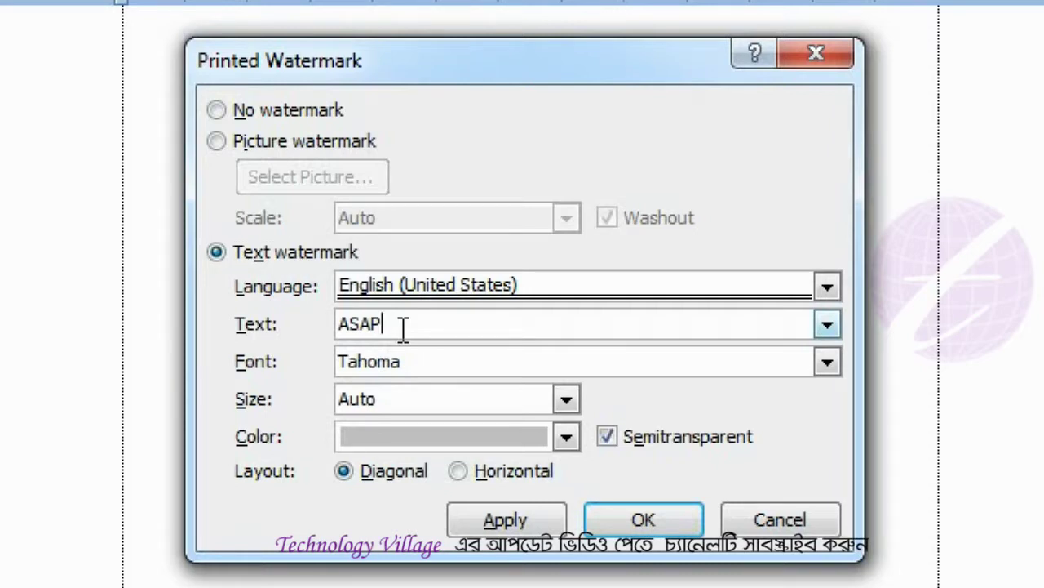
key(BackSpace)
key(BackSpace)
key(BackSpace)
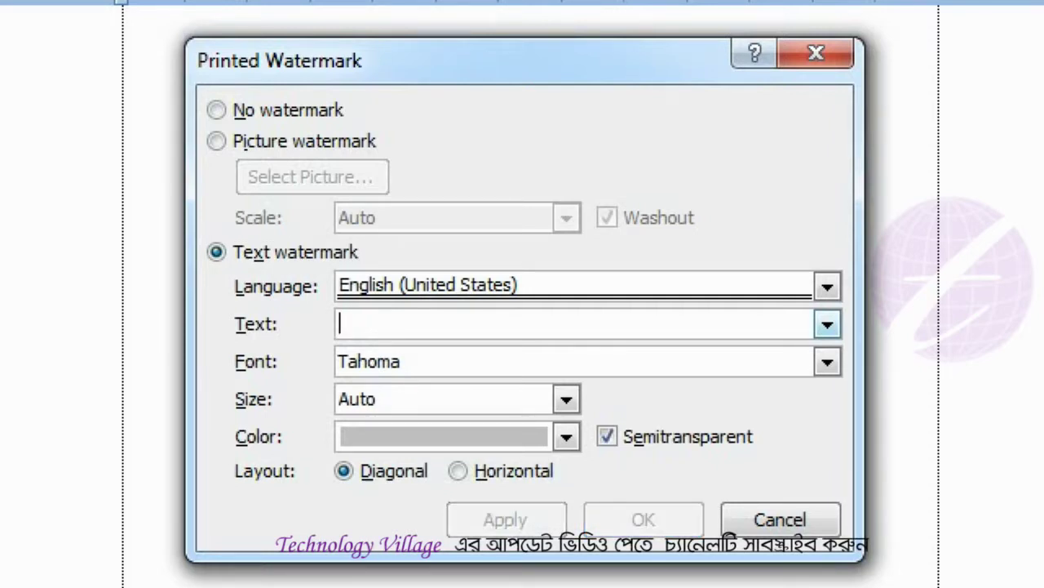
text(Myname)
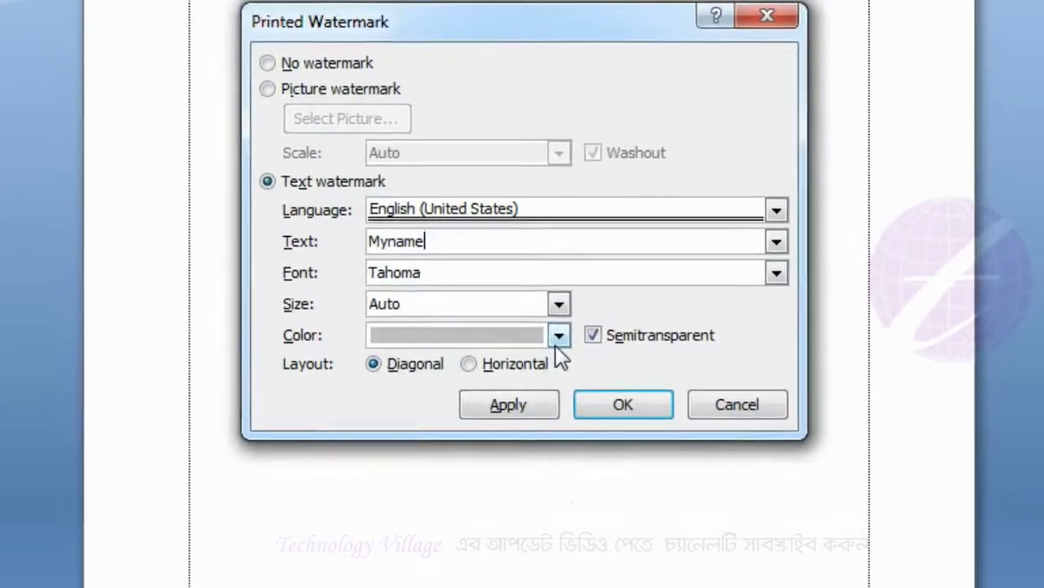
click(564, 441)
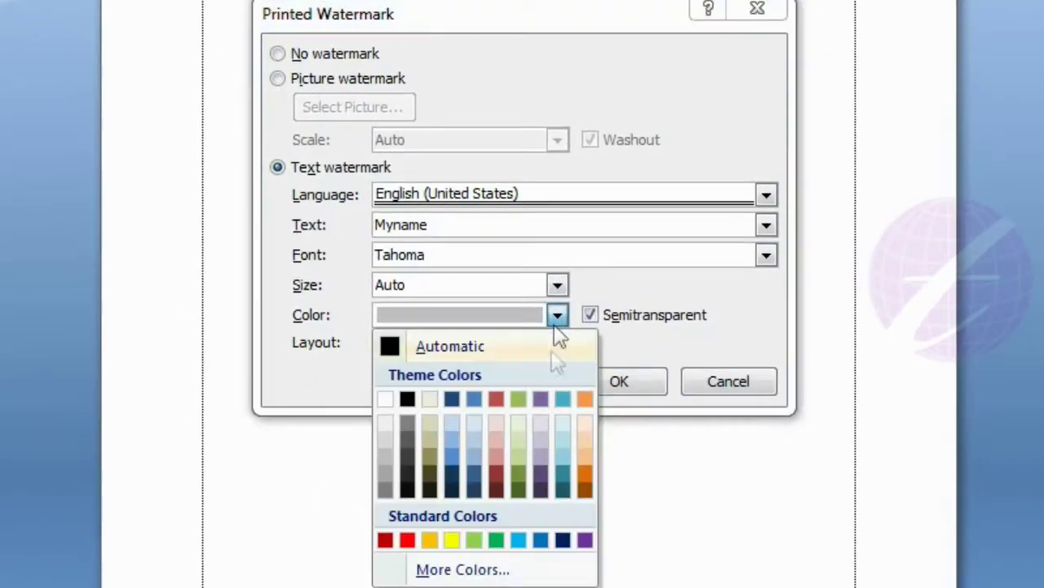
click(585, 439)
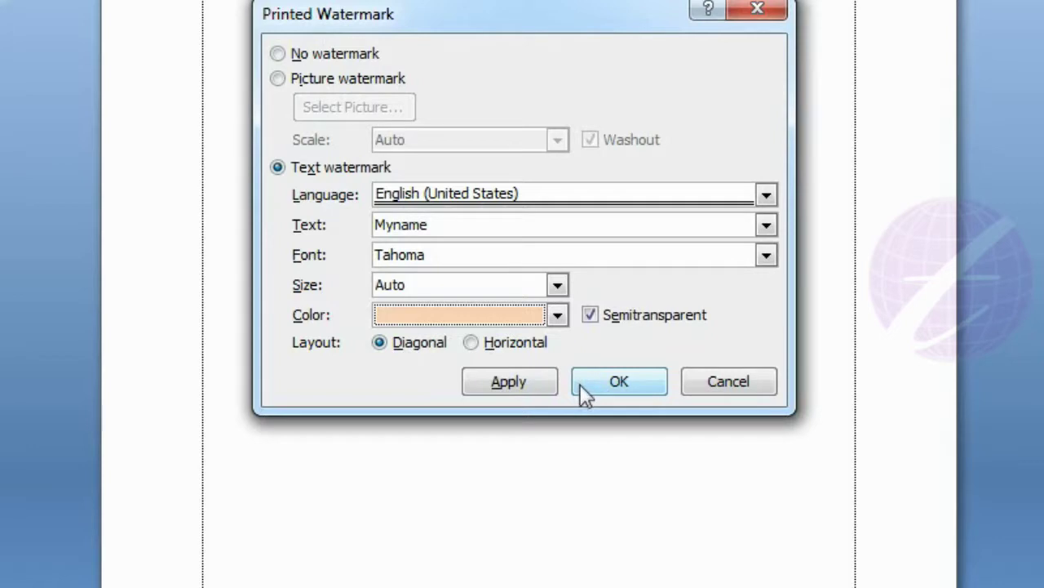
click(602, 383)
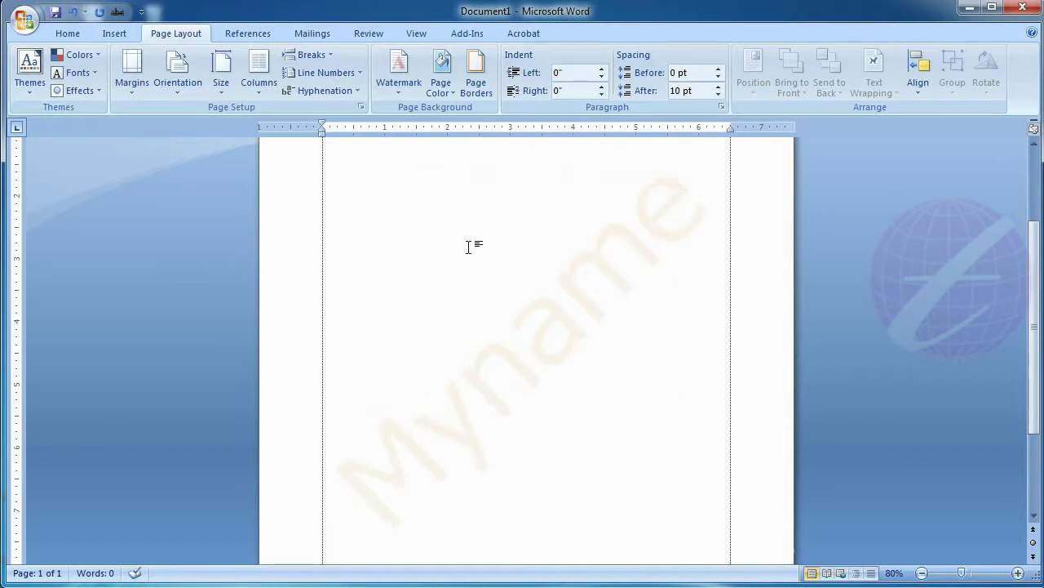
Change the Myname watermark to a horizontal layout in dark red
click(400, 90)
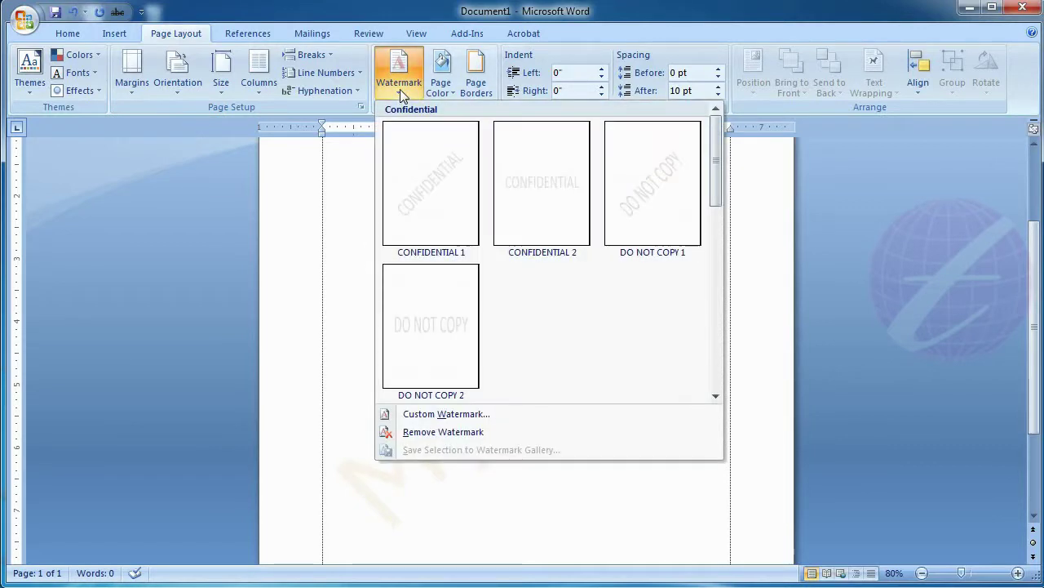
click(439, 416)
click(498, 372)
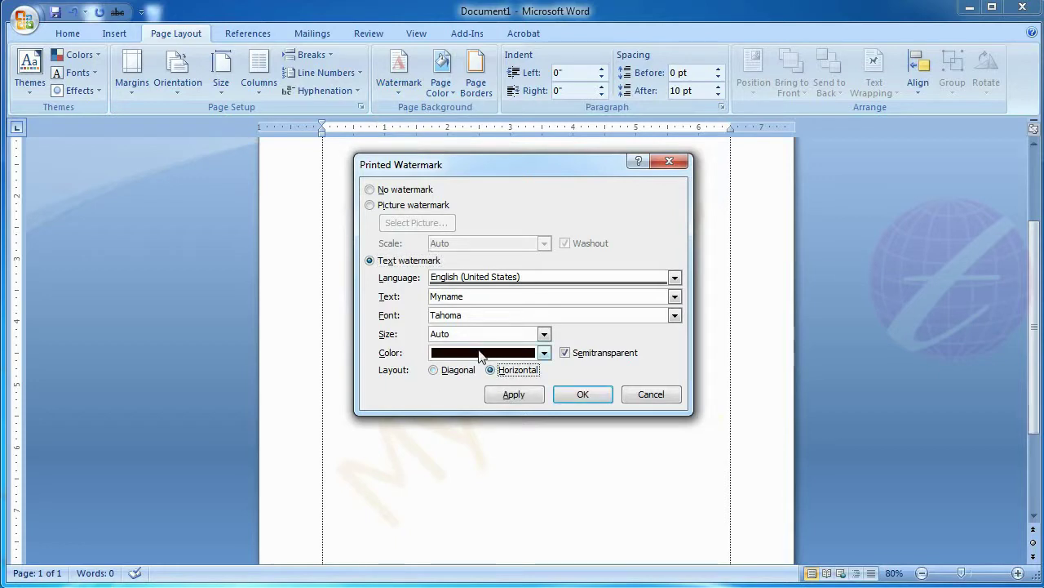
click(481, 355)
click(506, 460)
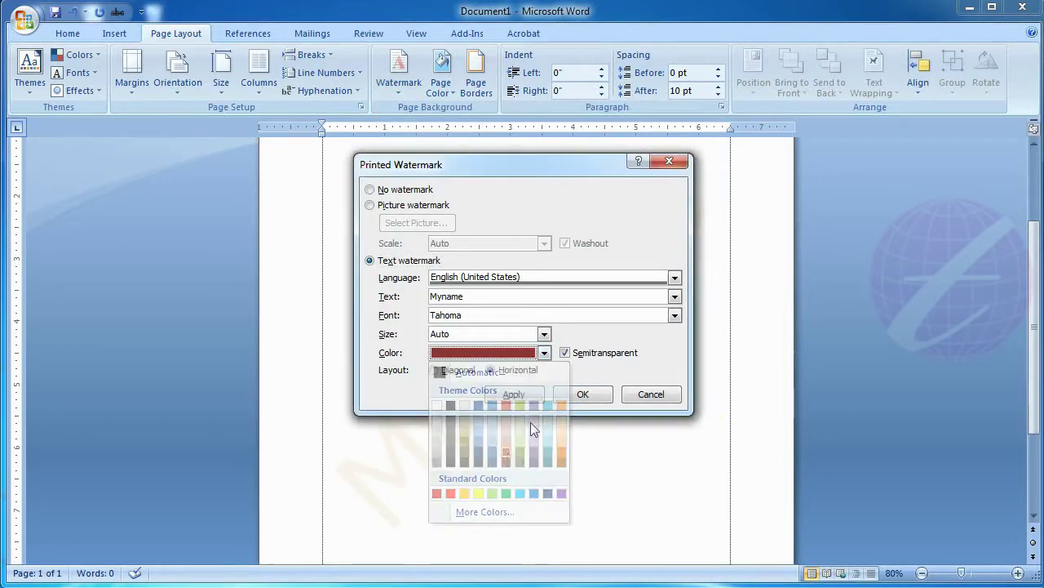
click(583, 393)
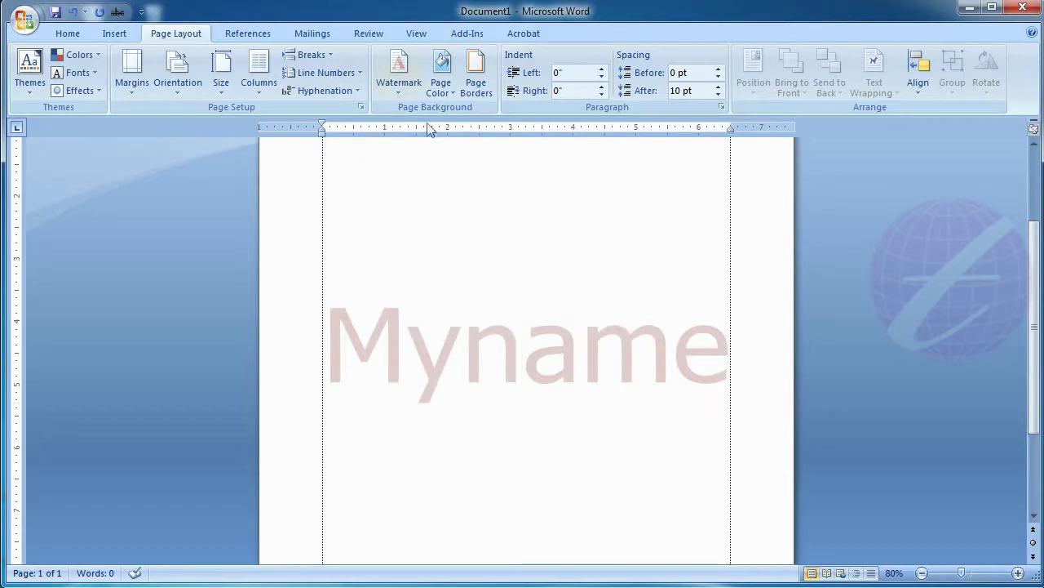
Set abol-tabol-pf.png as a washed-out picture watermark in place of the text watermark
click(400, 89)
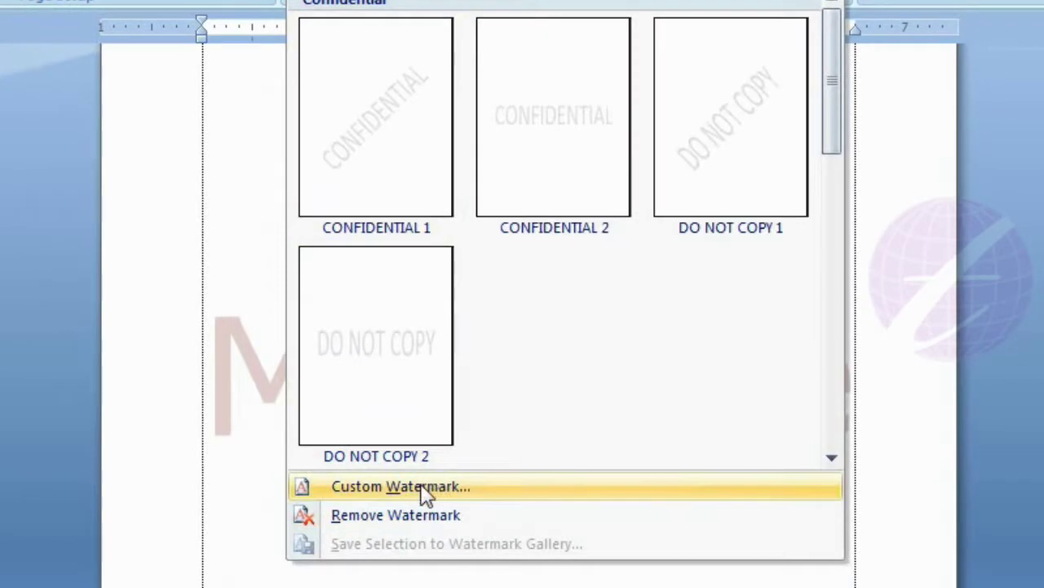
click(421, 487)
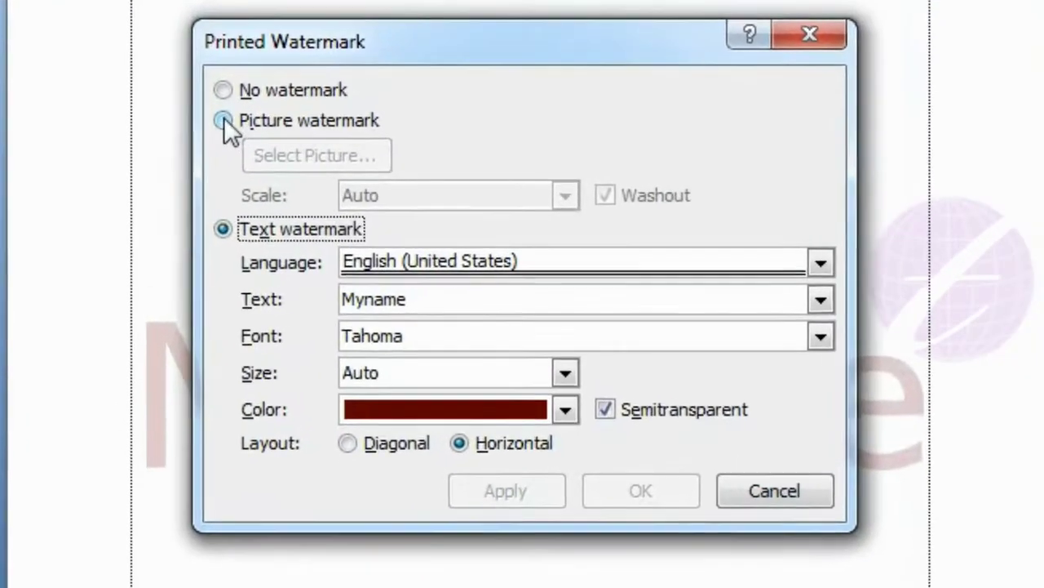
click(223, 121)
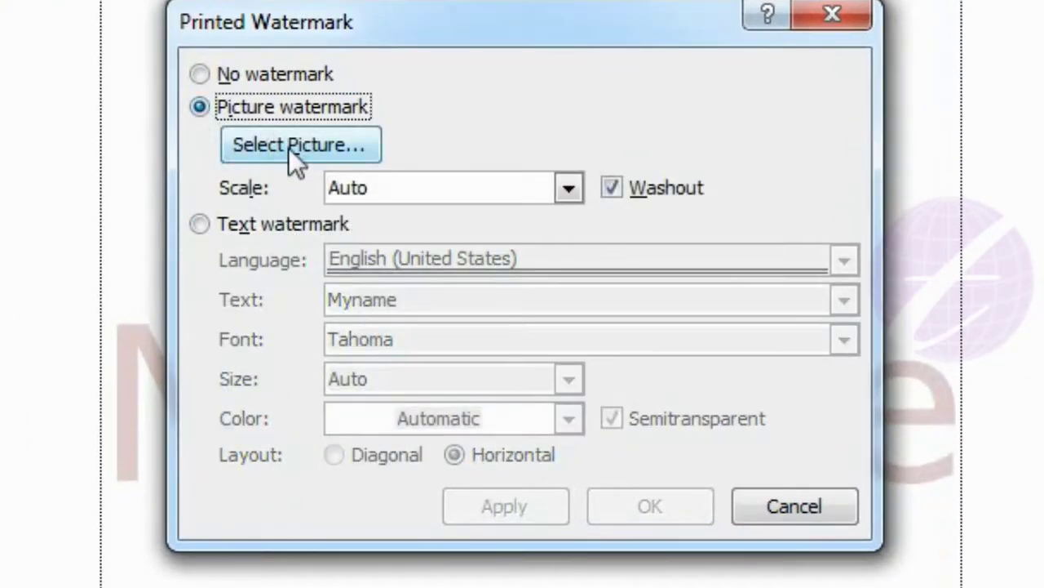
click(289, 149)
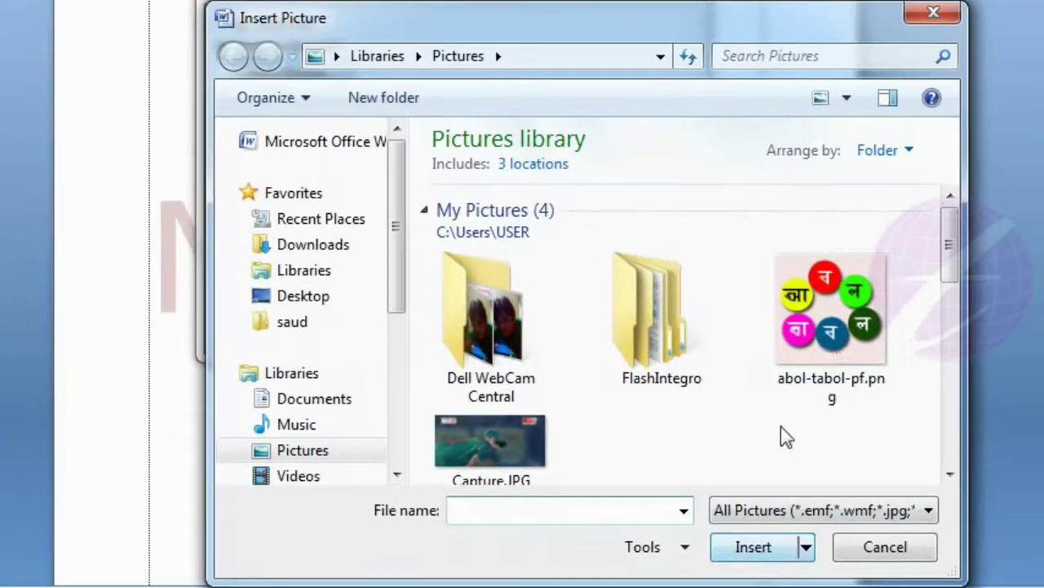
click(828, 347)
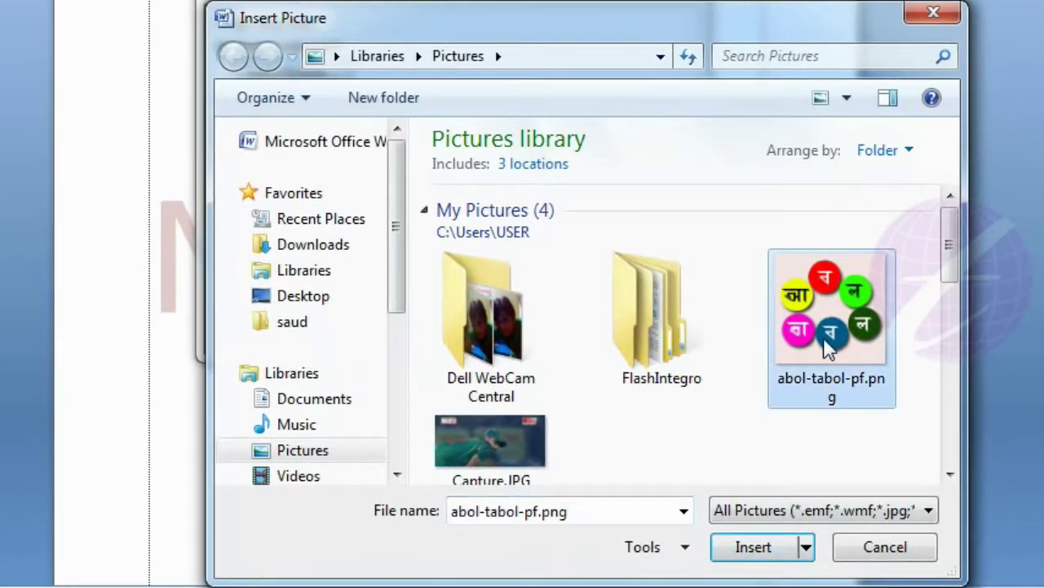
click(757, 548)
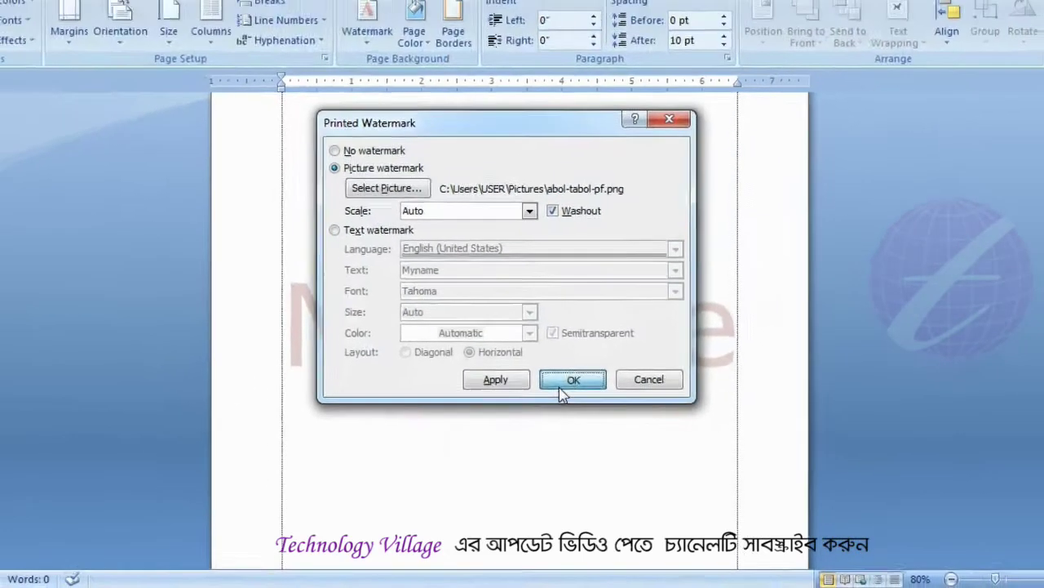
click(571, 377)
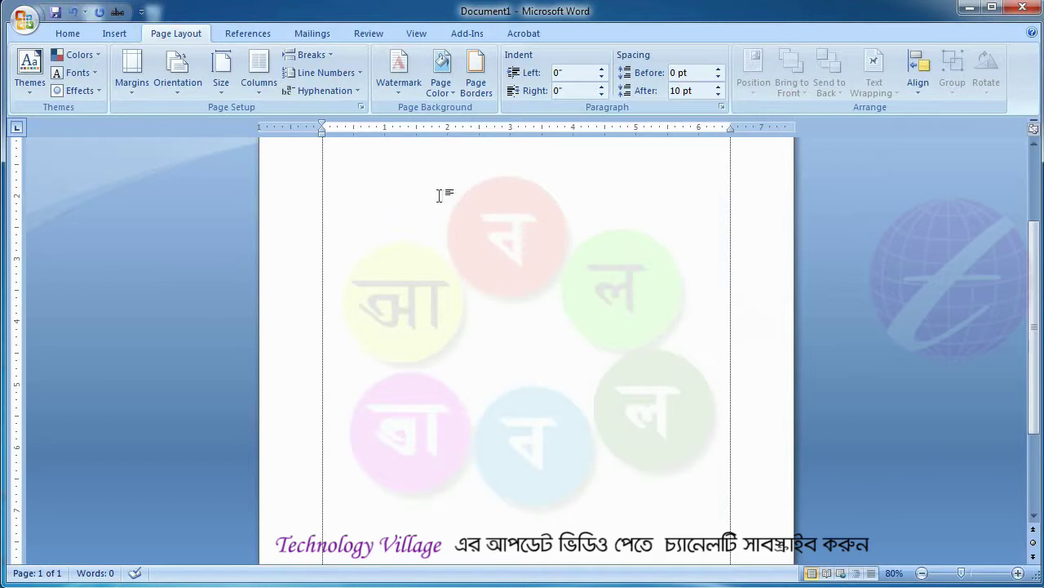
Remove the abol-tabol-pf.png picture watermark, leaving a blank page
click(398, 69)
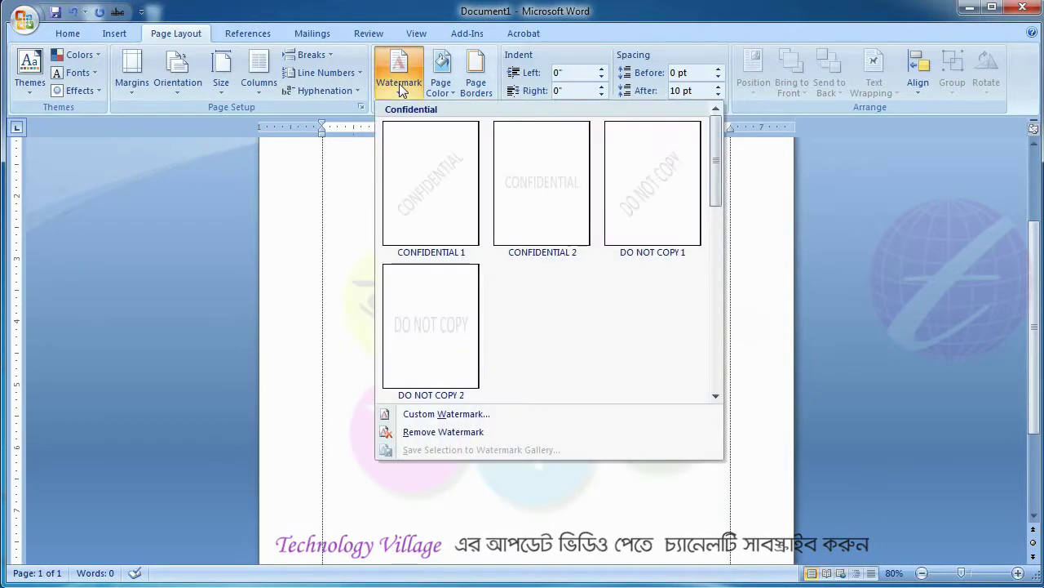
click(454, 429)
scroll(454, 426, up, 2)
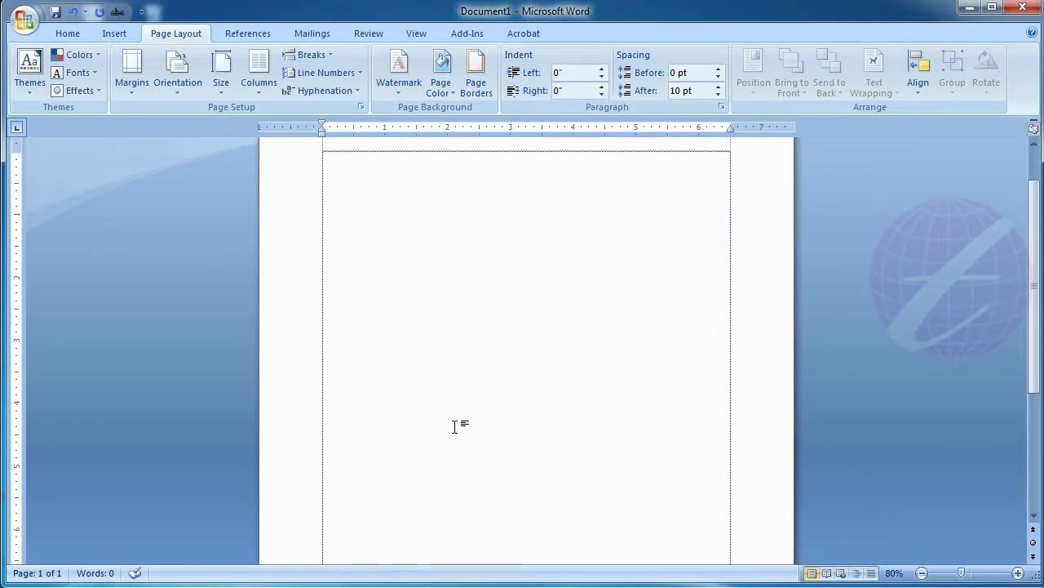